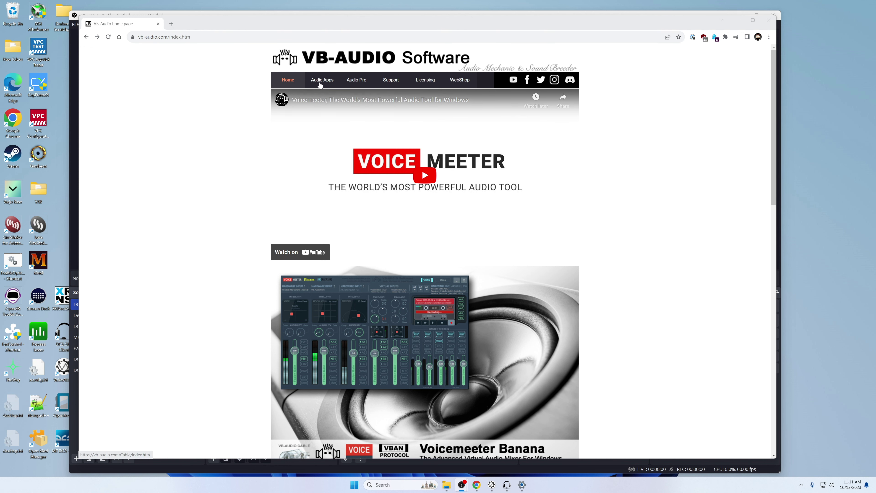
# From Audio Apps, go down to Additional Virtual Cables and open the VB-Cable A+B for Windows shop page.
pyautogui.click(319, 84)
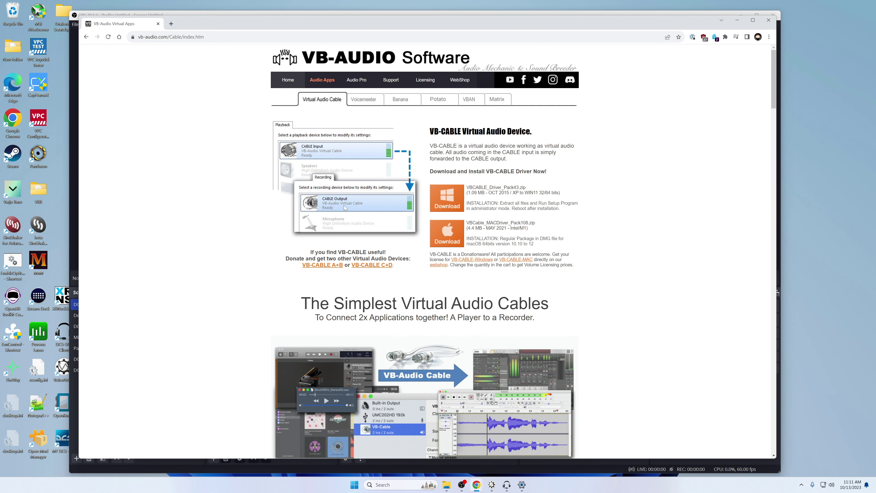
pyautogui.scroll(-10, 305, 226)
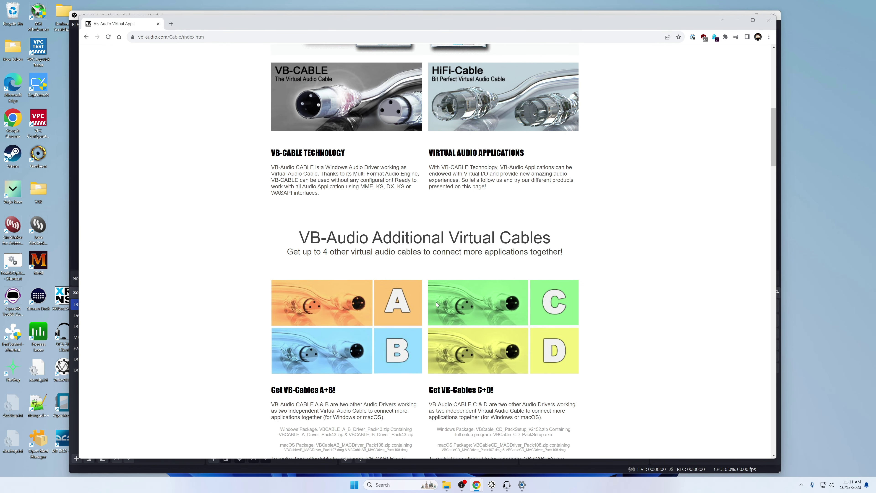
pyautogui.scroll(-6, 357, 314)
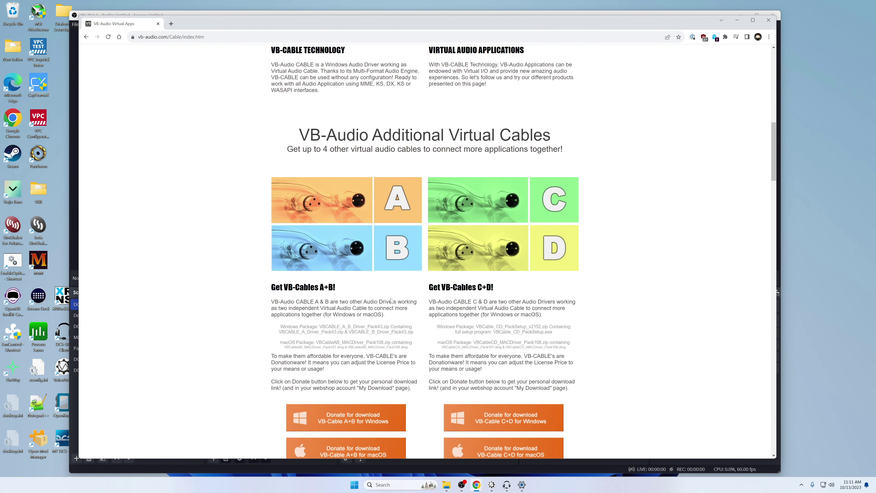
pyautogui.click(337, 315)
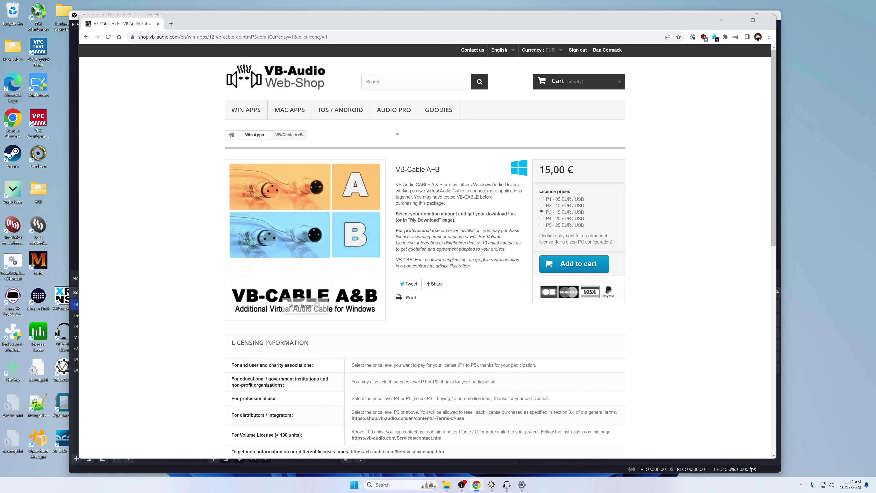
# Leave the browser and open the E:\VB-Audio downloads folder, centred on screen.
pyautogui.hotkey('alt', 'Tab')
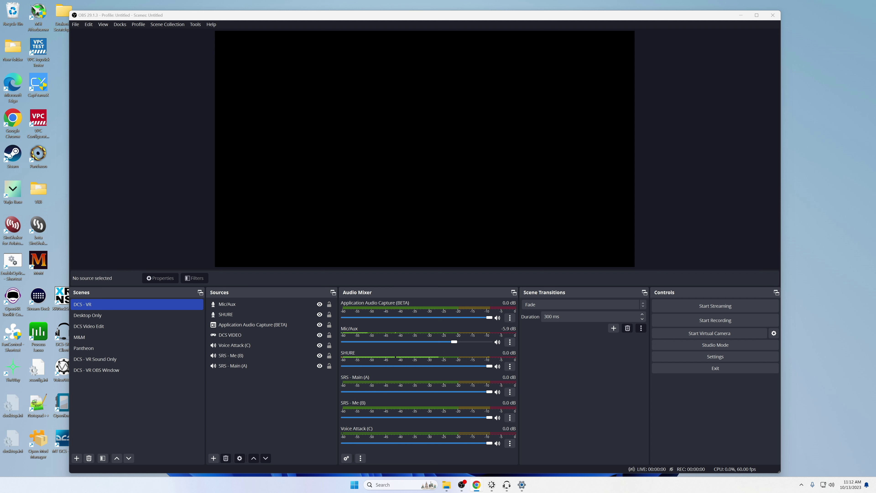
pyautogui.click(446, 485)
pyautogui.moveTo(687, 152); pyautogui.dragTo(379, 82)
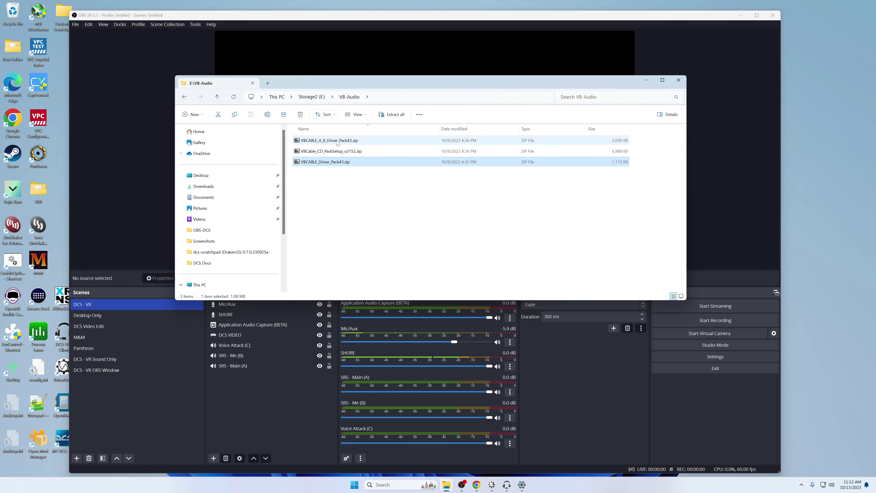
# Inspect VBCABLE_Driver_Pack43.zip, close it and the folder, and open Windows Sound settings.
pyautogui.doubleClick(316, 162)
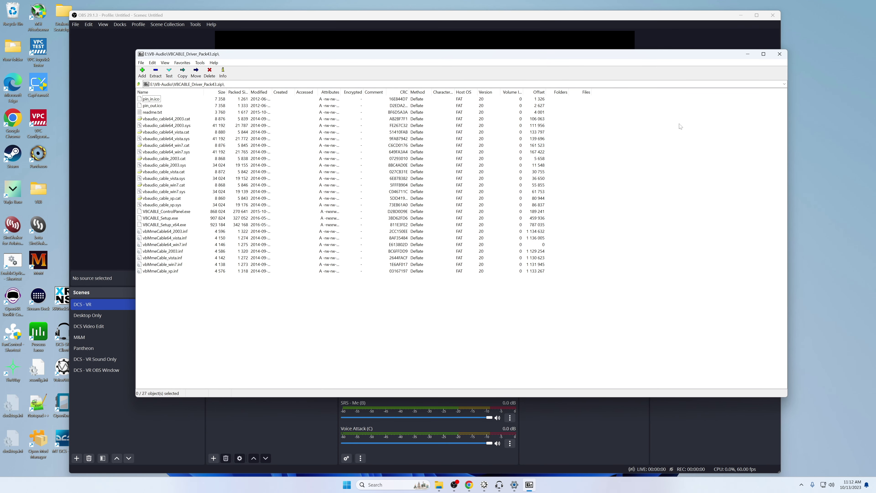
pyautogui.click(779, 54)
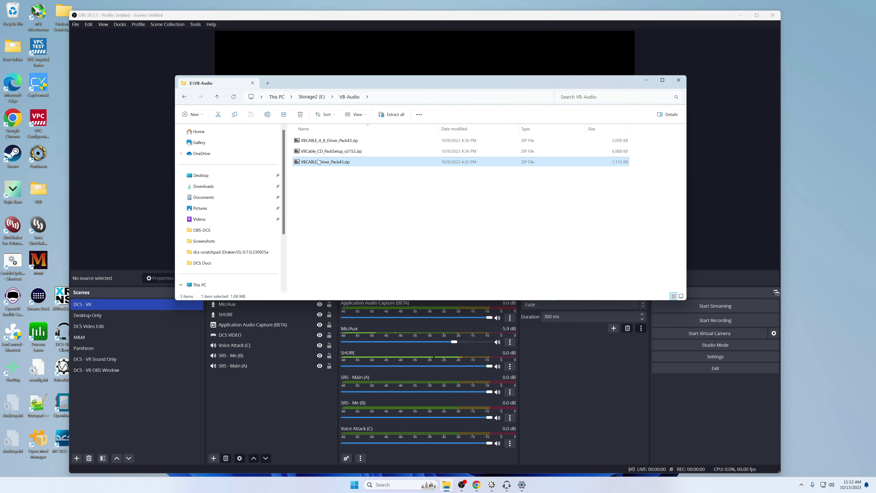
pyautogui.click(678, 83)
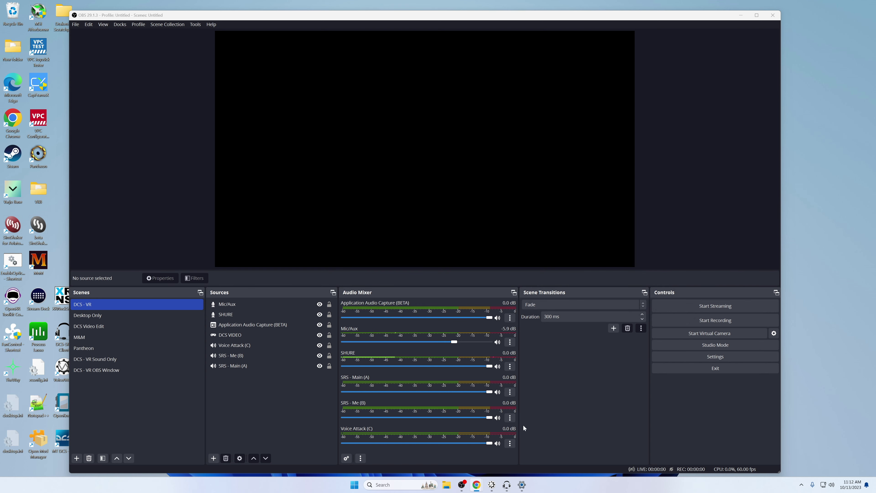
pyautogui.click(521, 484)
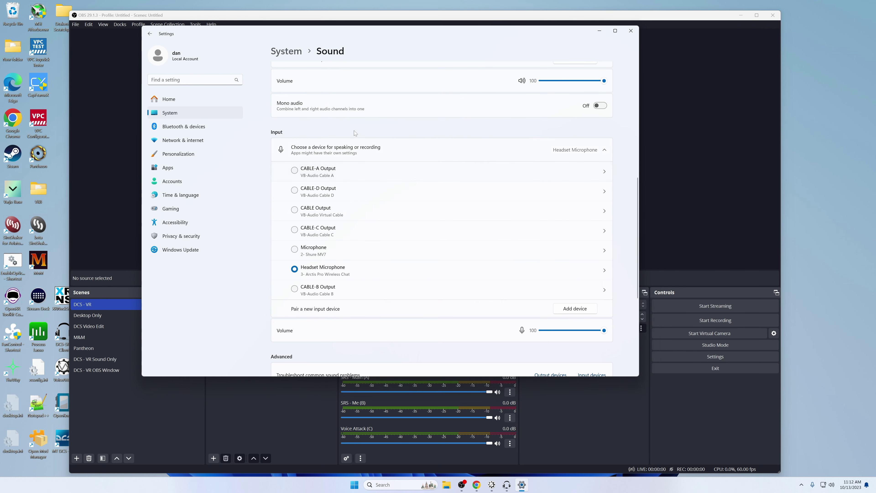
# Check that CABLE-A to CABLE-D appear in the sound device lists, then move Settings off screen to reveal OBS.
pyautogui.scroll(-4, 372, 165)
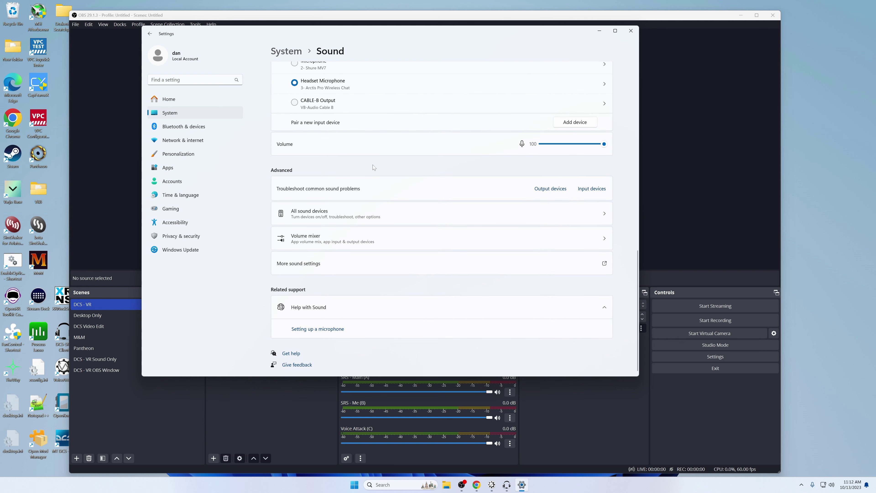
pyautogui.scroll(15, 372, 165)
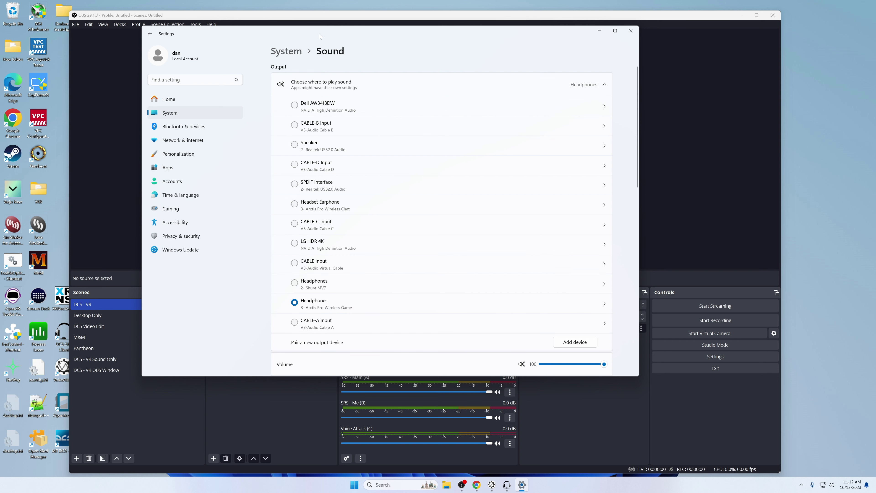
pyautogui.moveTo(318, 33); pyautogui.dragTo(375, 41)
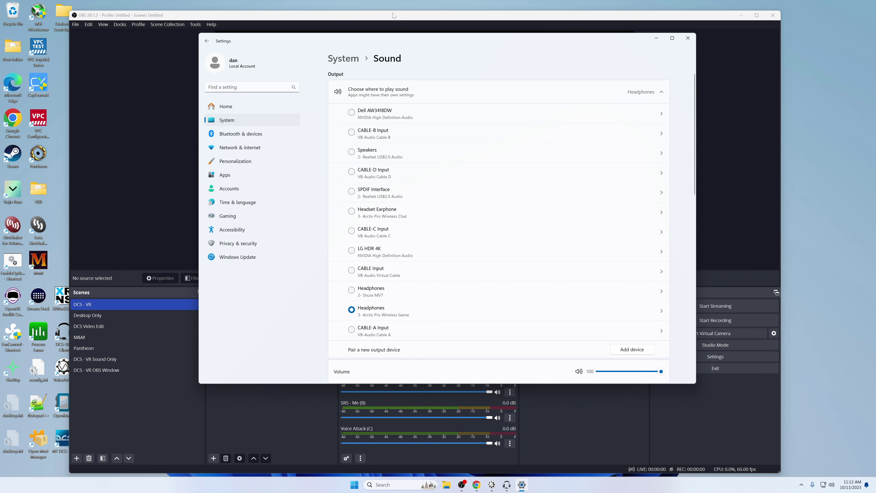
pyautogui.moveTo(370, 41); pyautogui.dragTo(875, 96)
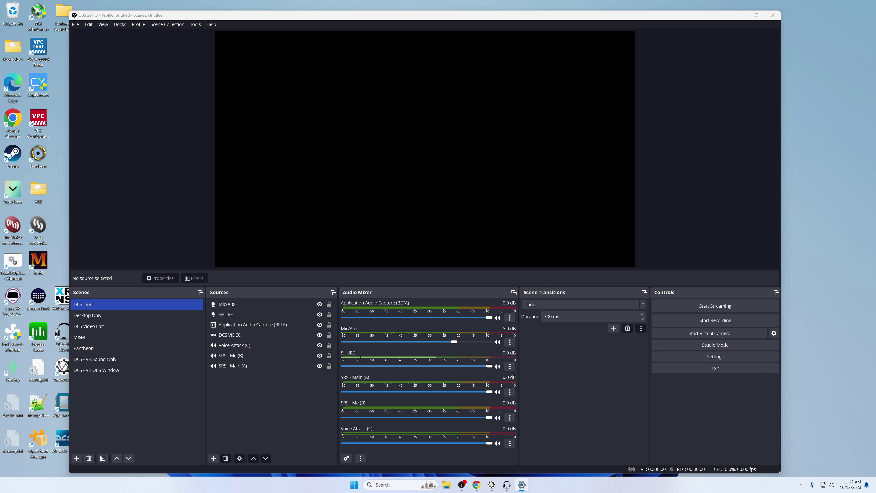
# Bring the DCS-SRS Client window forward and centre it over OBS.
pyautogui.hotkey('alt', 'Tab')
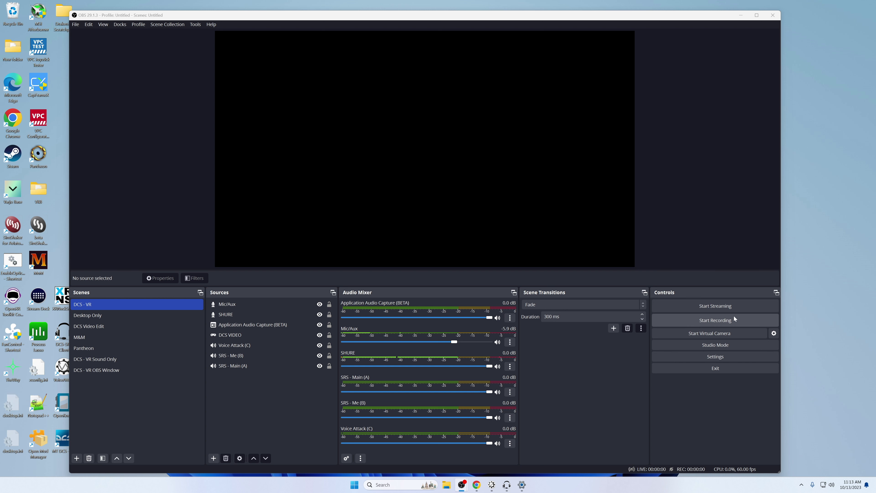
pyautogui.click(507, 486)
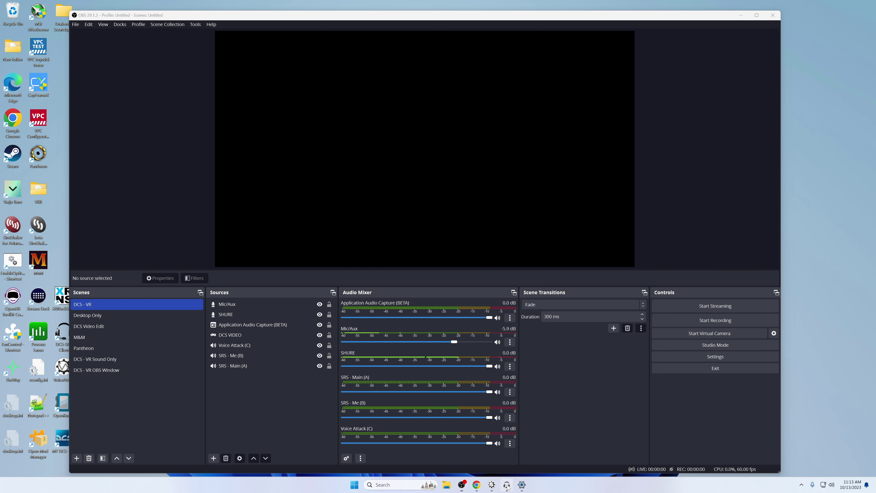
pyautogui.moveTo(591, 145); pyautogui.dragTo(374, 80)
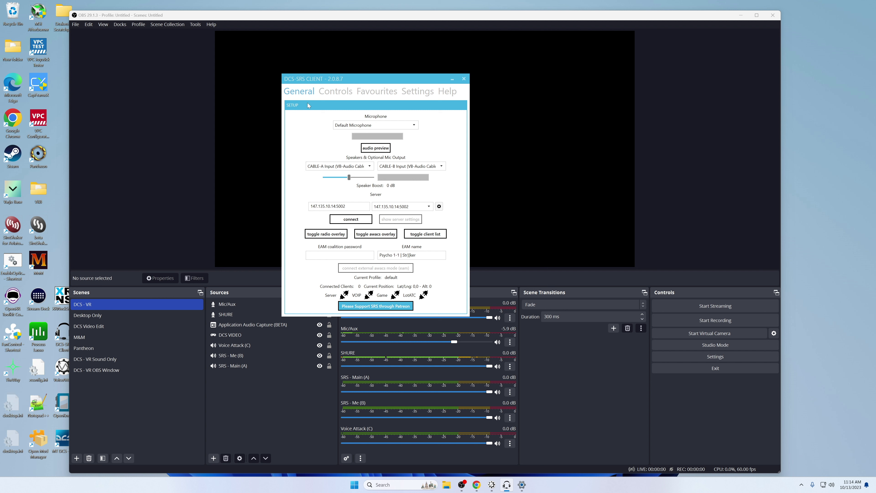
# Set DCS-SRS Speakers to CABLE-A Input and Mic Output to CABLE-B Input.
pyautogui.click(359, 166)
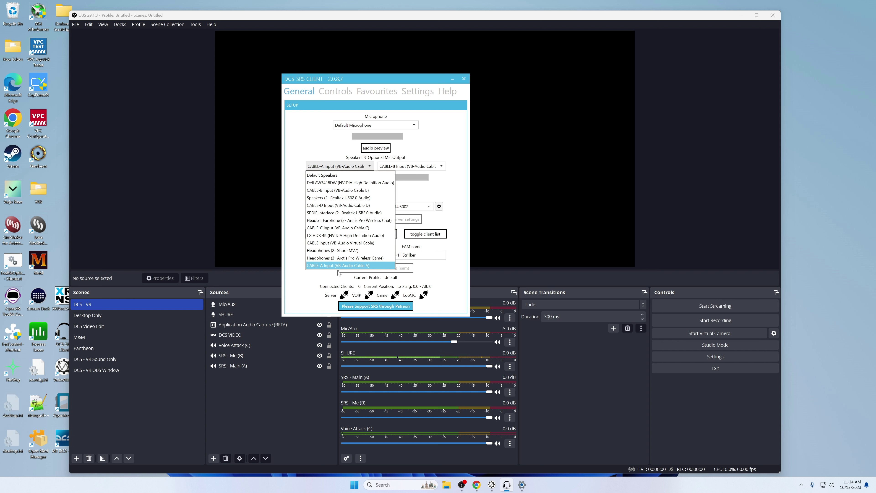
pyautogui.click(320, 266)
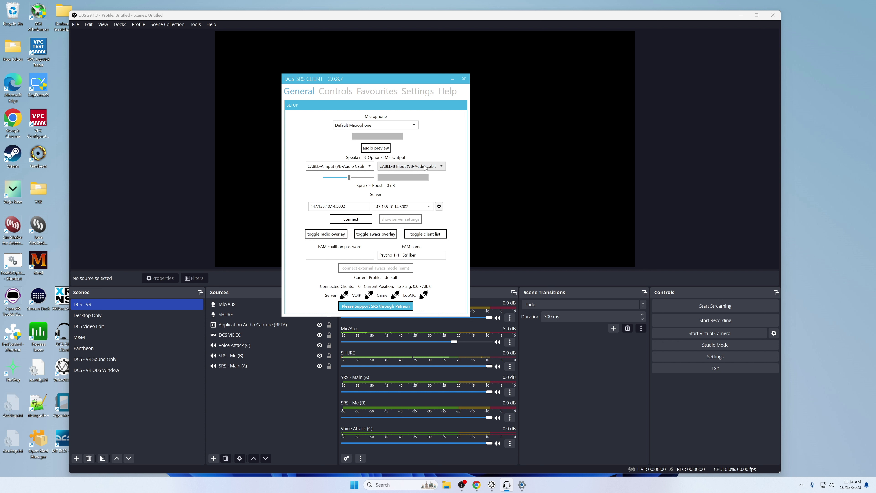
pyautogui.click(441, 167)
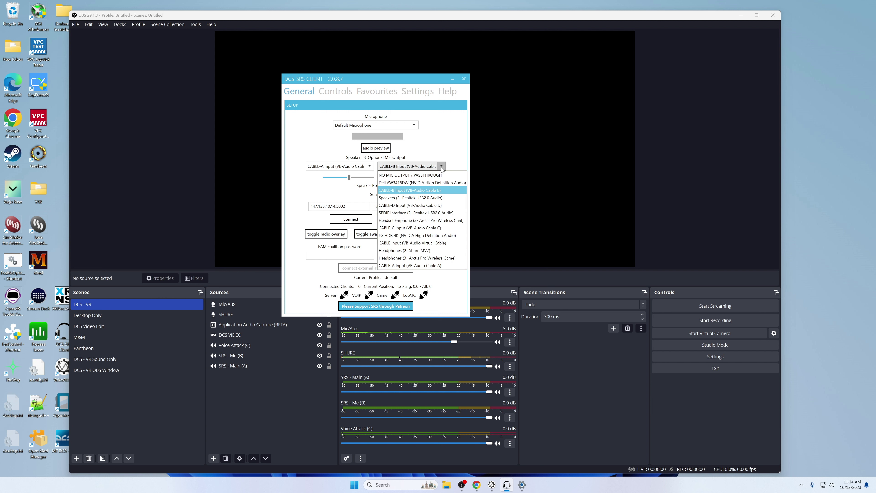
pyautogui.click(406, 194)
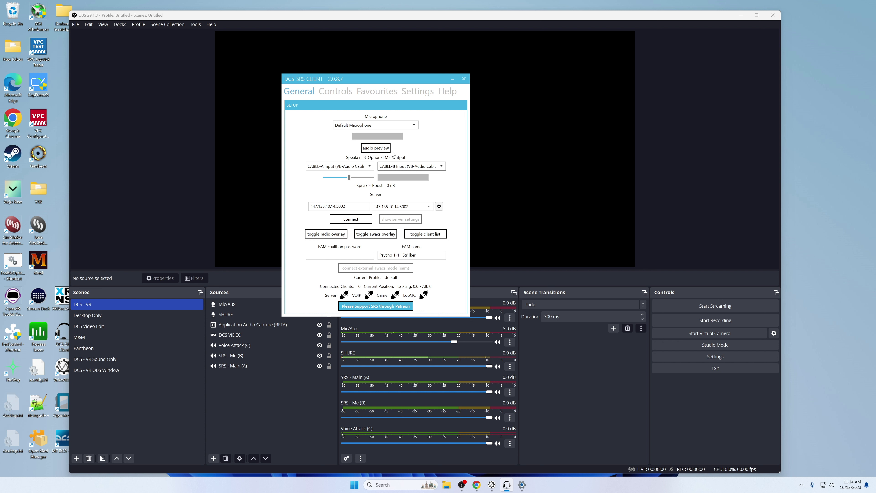
# Move the SRS window up to uncover the mixer, then start and stop the audio preview.
pyautogui.moveTo(374, 80); pyautogui.dragTo(405, 33)
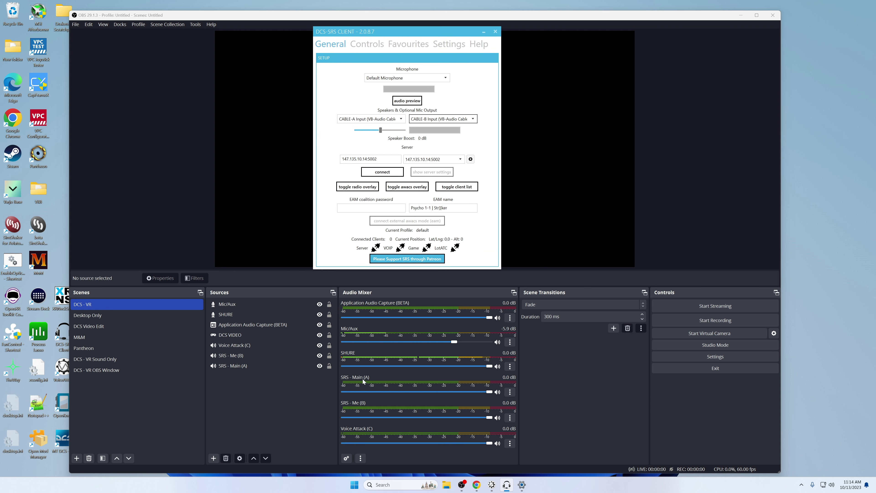
pyautogui.click(412, 102)
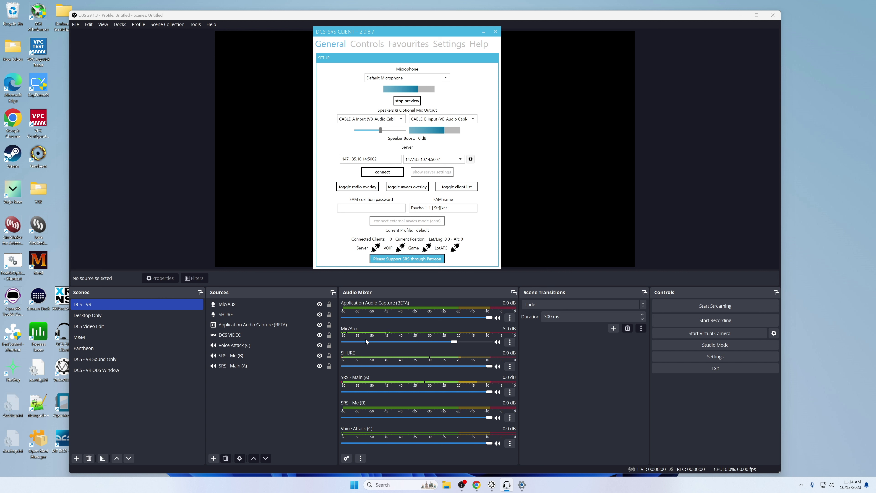
pyautogui.click(405, 103)
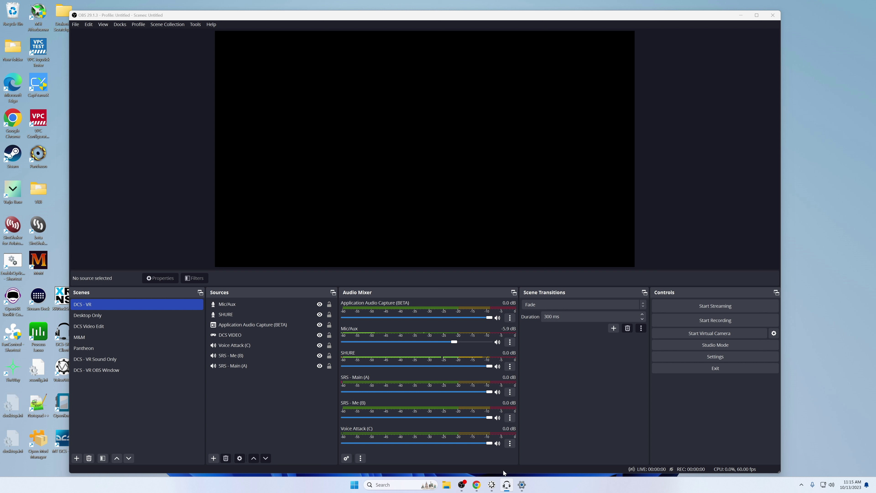
# Override VoiceAttack's default playback device with CABLE-C Input, confirm, and move its window aside.
pyautogui.moveTo(490, 486)
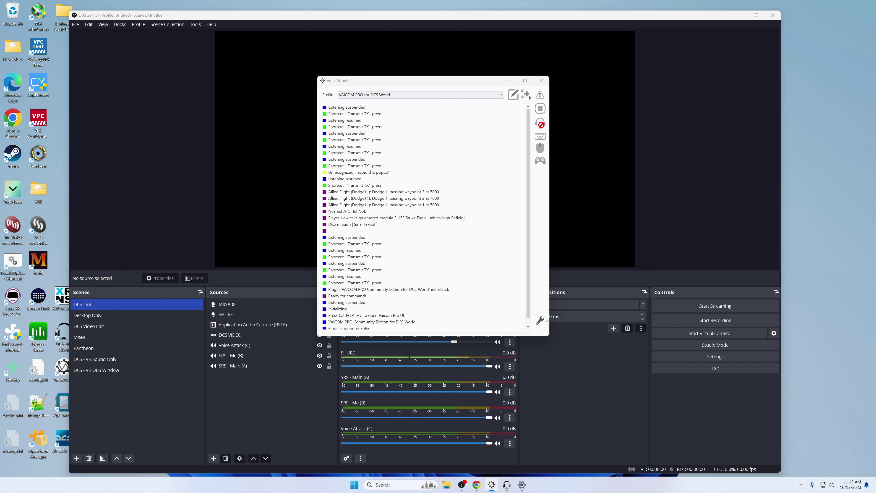
pyautogui.click(539, 320)
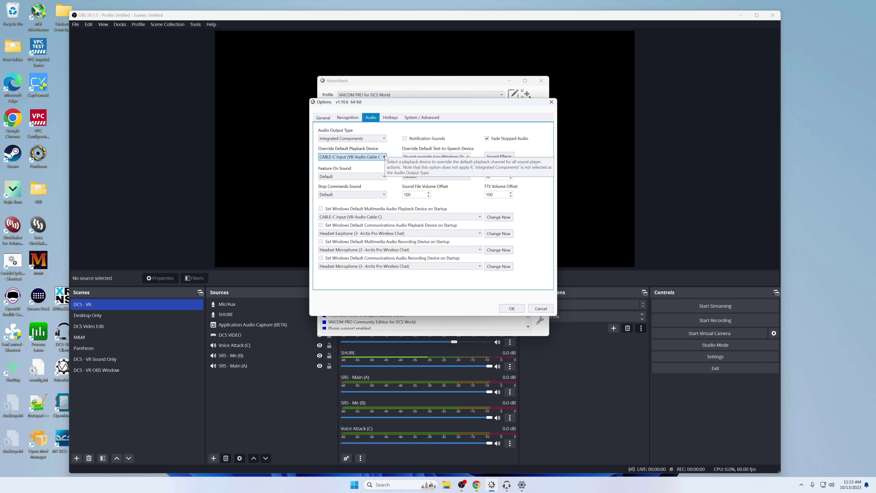
pyautogui.click(506, 308)
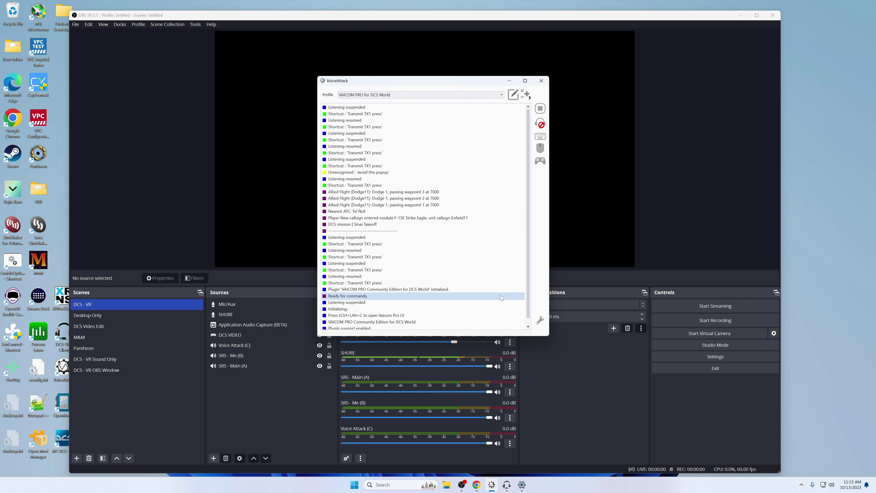
pyautogui.moveTo(428, 83); pyautogui.dragTo(511, 74)
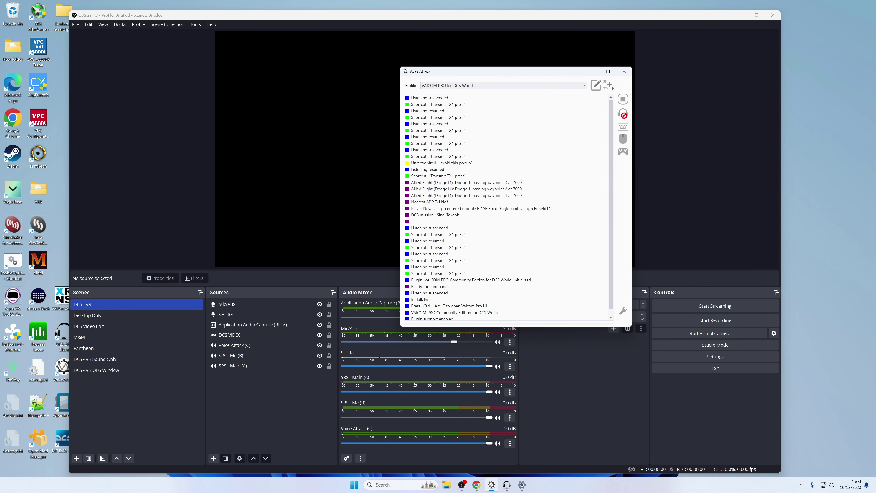
pyautogui.click(523, 485)
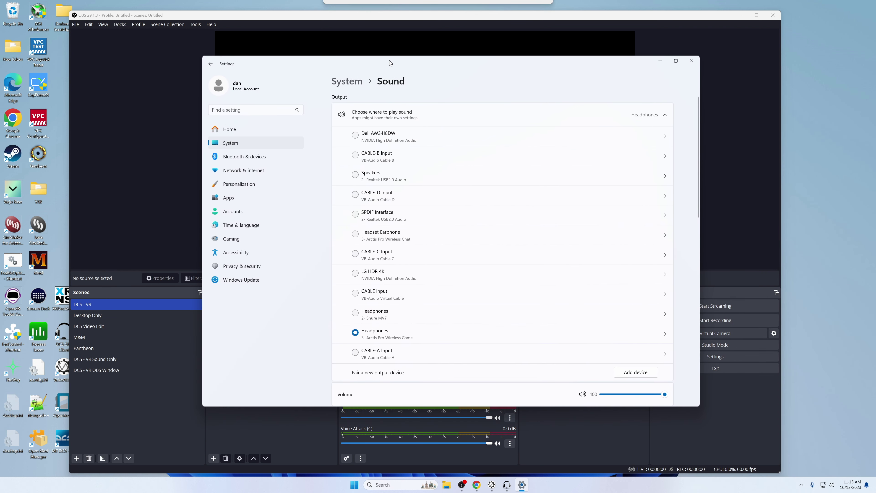
# Open the classic Sound control panel from Settings and close it unchanged.
pyautogui.scroll(-10, 382, 321)
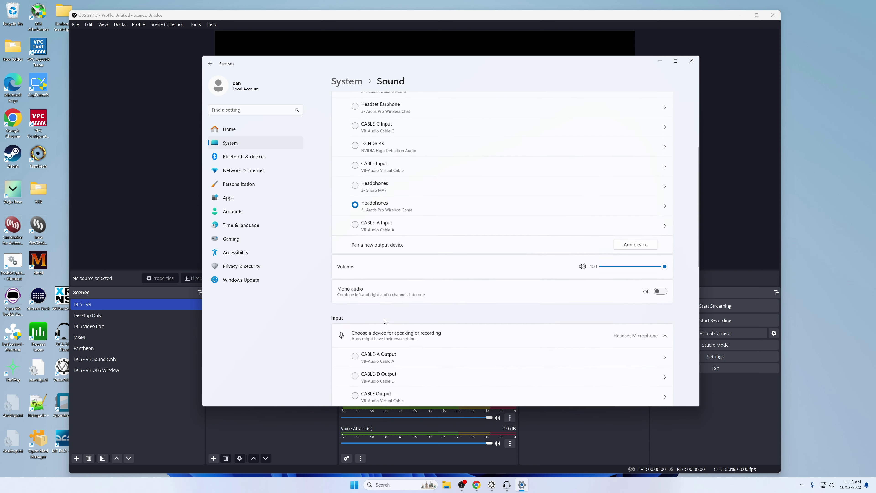
pyautogui.scroll(-3, 368, 365)
pyautogui.click(360, 300)
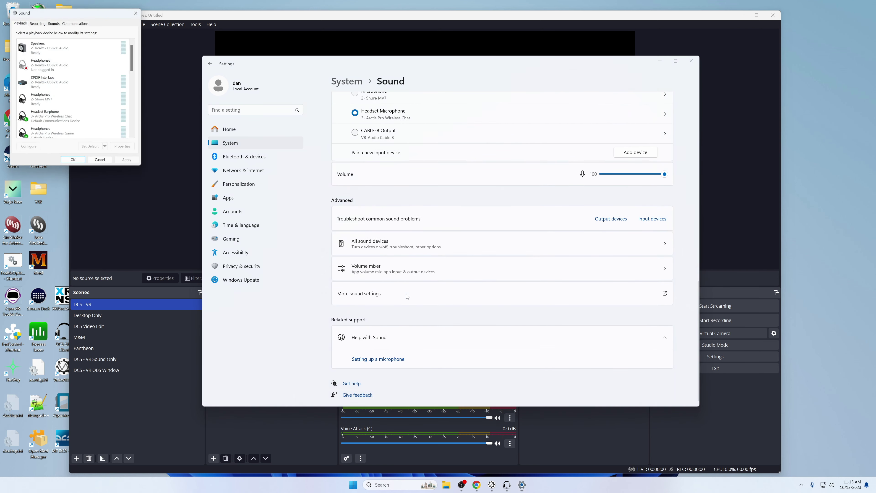
pyautogui.moveTo(53, 10); pyautogui.dragTo(321, 103)
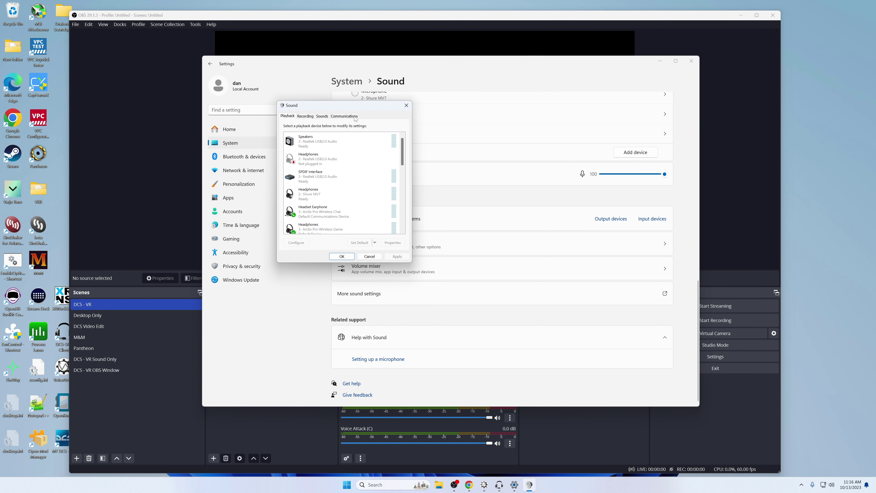
pyautogui.click(369, 256)
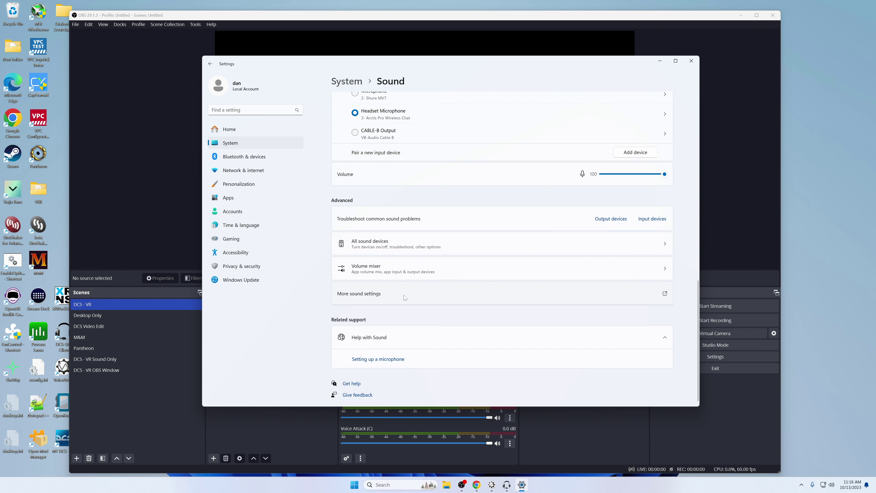
pyautogui.scroll(2, 406, 302)
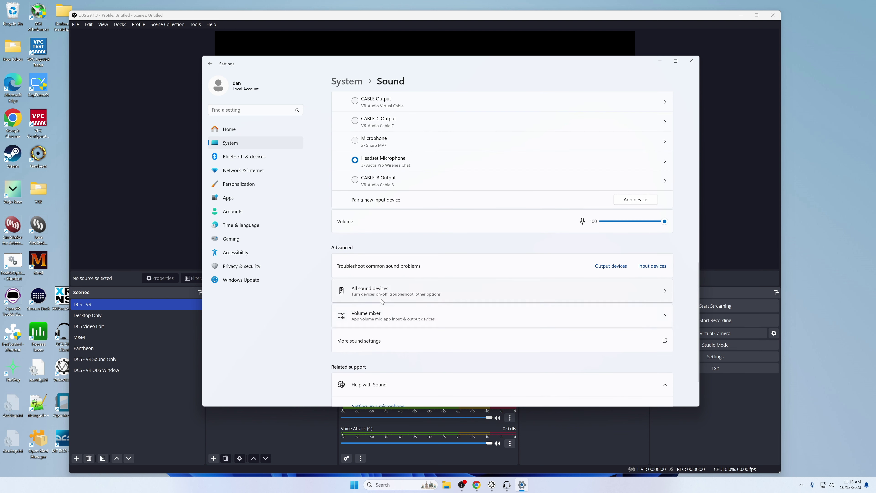
# In Volume mixer, set VoiceAttack's output device to CABLE-C Input, then return to Sound and move Settings aside.
pyautogui.click(385, 316)
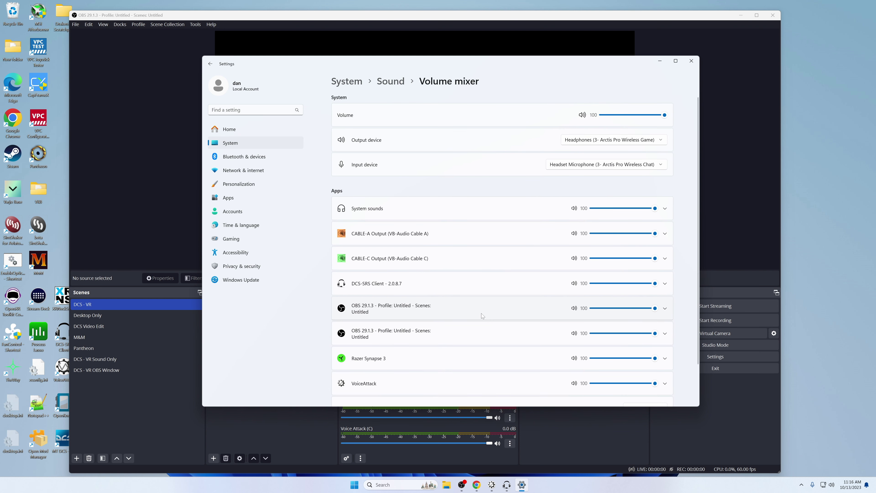
pyautogui.scroll(-1, 570, 330)
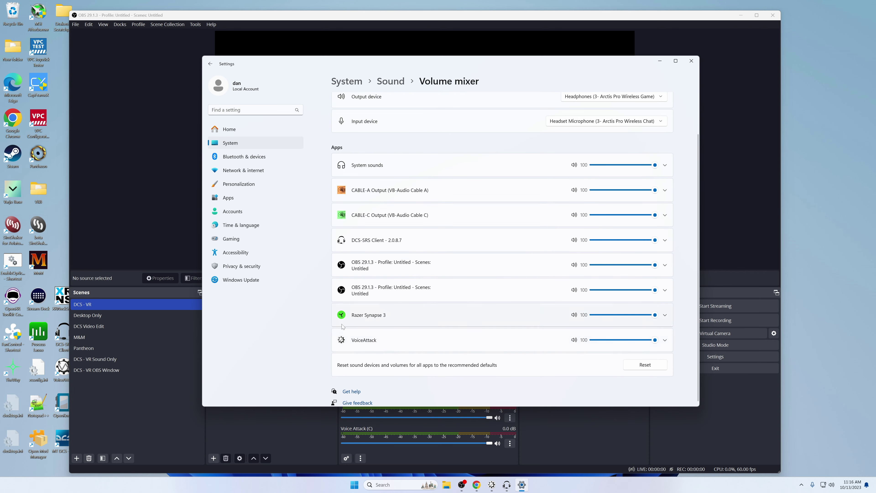
pyautogui.click(664, 340)
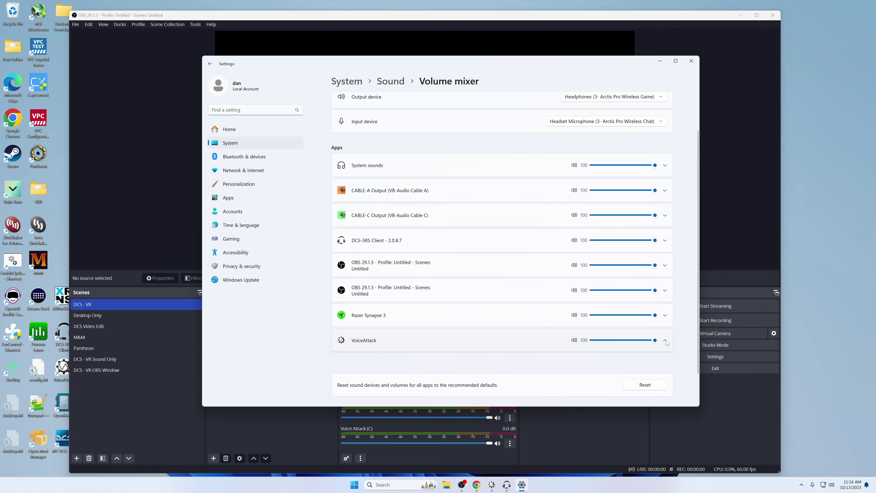
pyautogui.click(651, 361)
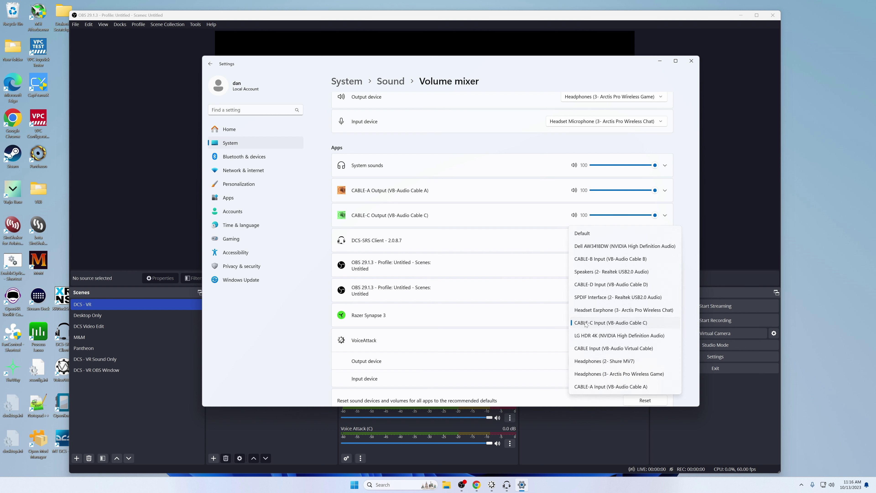
pyautogui.click(600, 322)
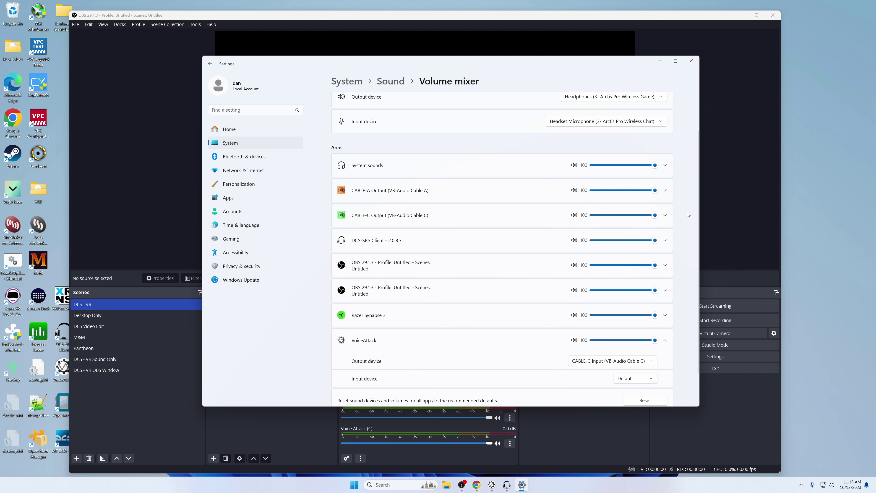
pyautogui.scroll(-1, 687, 214)
pyautogui.scroll(2, 688, 214)
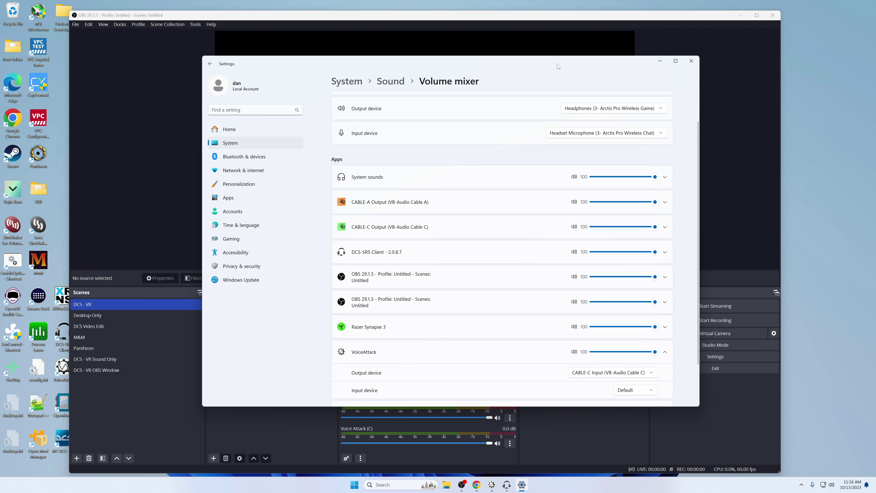
pyautogui.click(393, 82)
pyautogui.moveTo(462, 62); pyautogui.dragTo(875, 64)
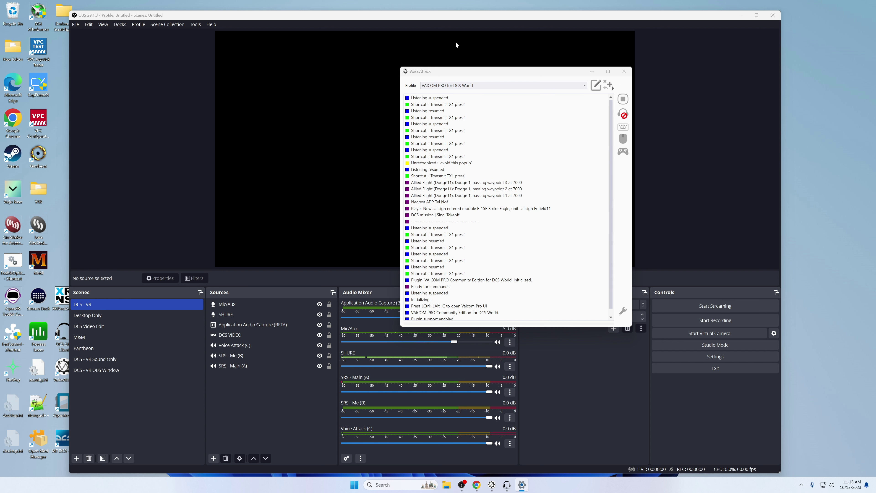
# Shift the VoiceAttack window left and drag the Sound settings window back onto the screen.
pyautogui.moveTo(488, 71); pyautogui.dragTo(535, 113)
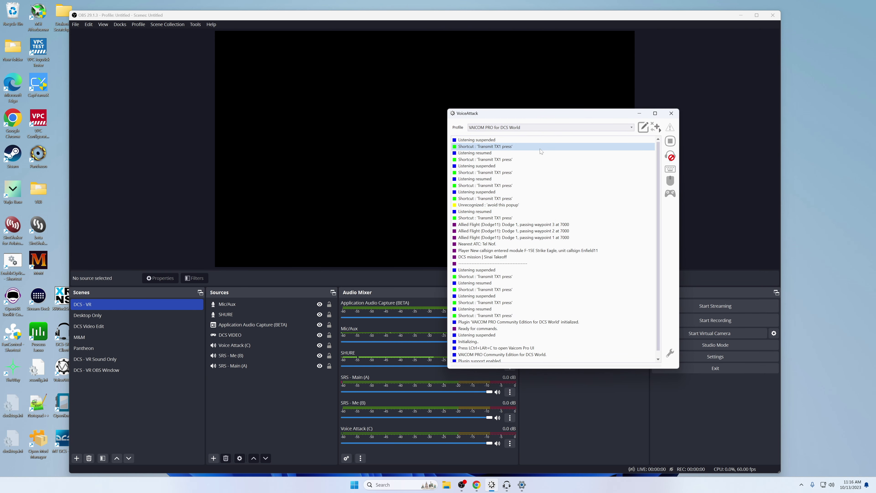
pyautogui.moveTo(521, 112); pyautogui.dragTo(446, 110)
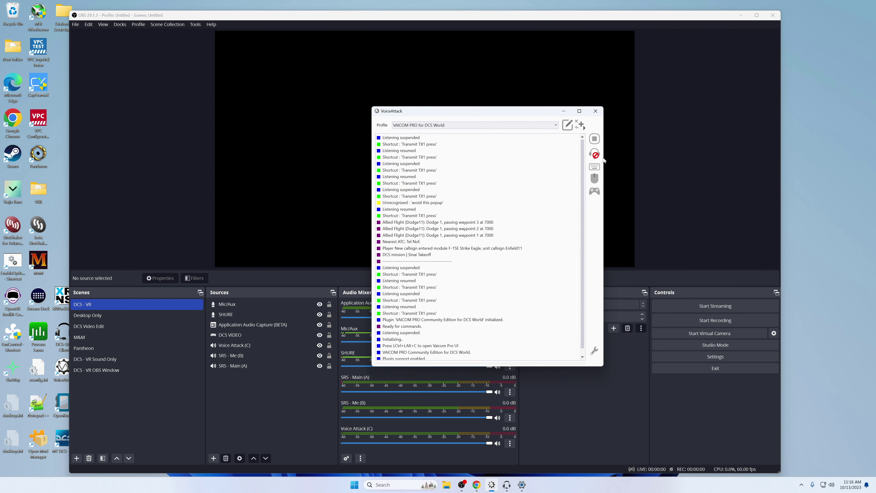
pyautogui.moveTo(875, 126); pyautogui.dragTo(600, 96)
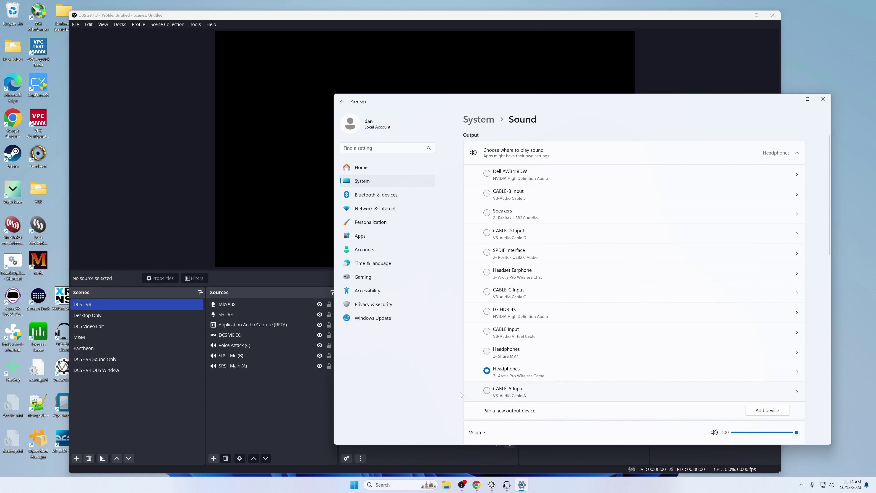